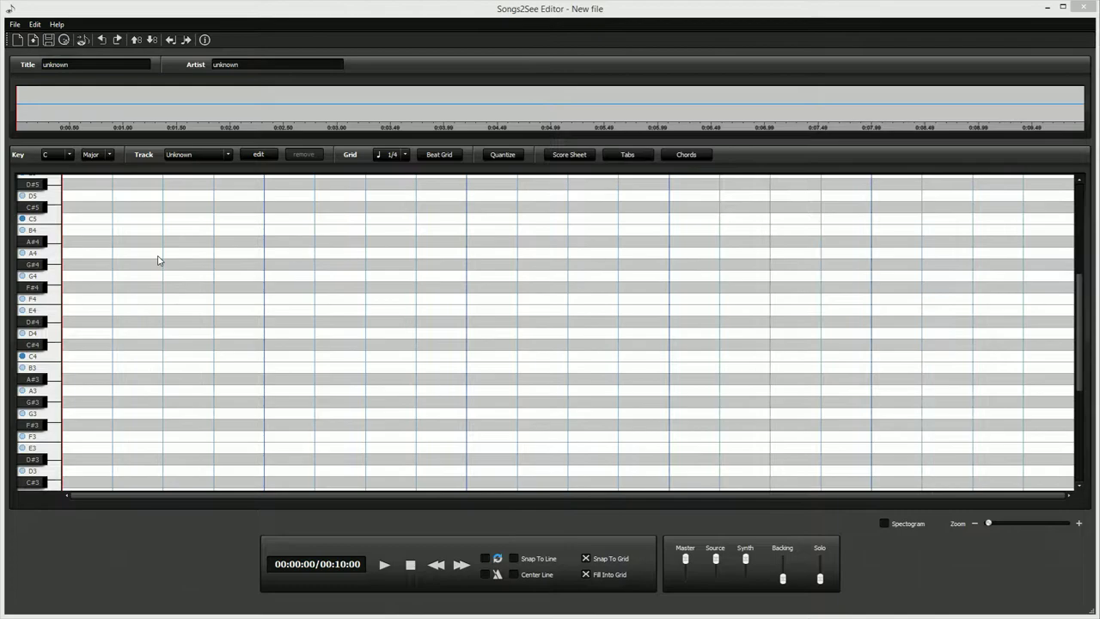
Step: Import Bass_Practice.wav from the Music folder through File > Import Audio-File
click(15, 24)
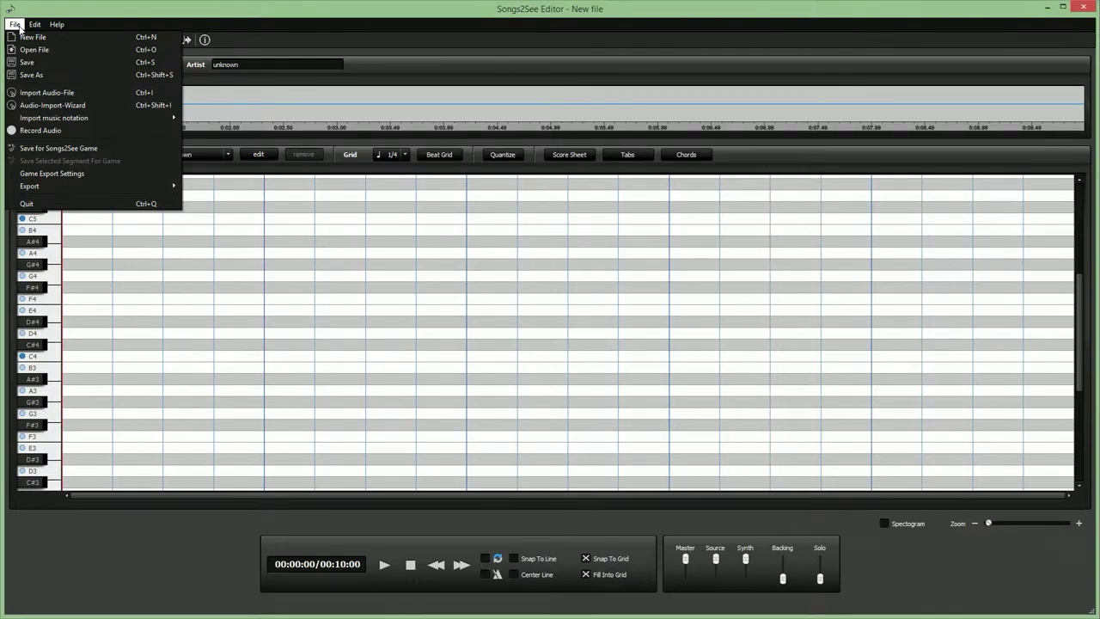
click(35, 105)
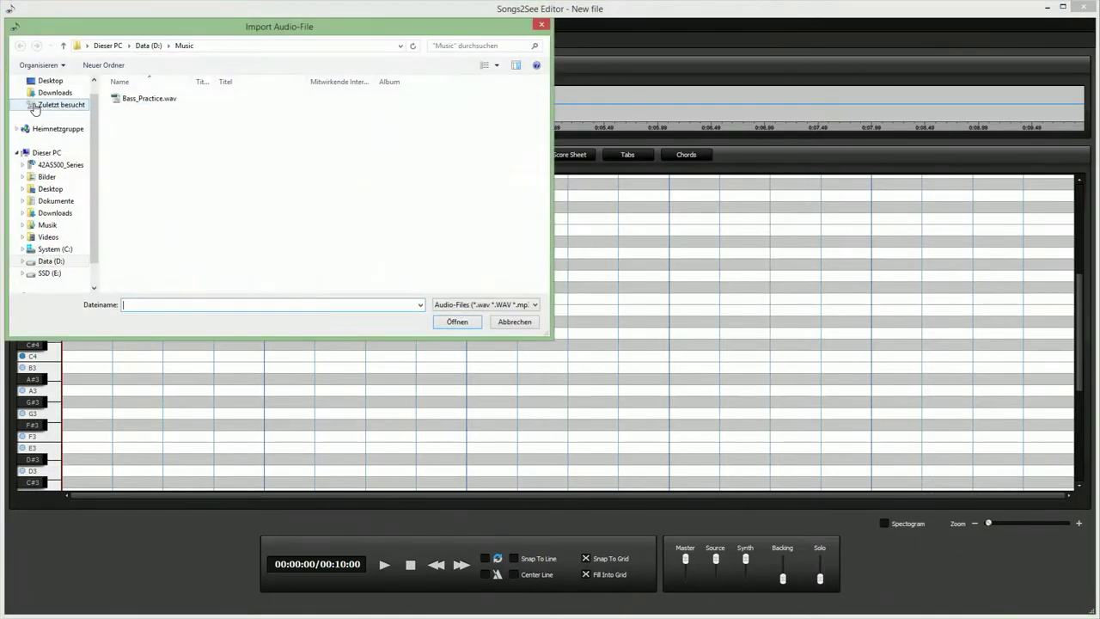
click(124, 99)
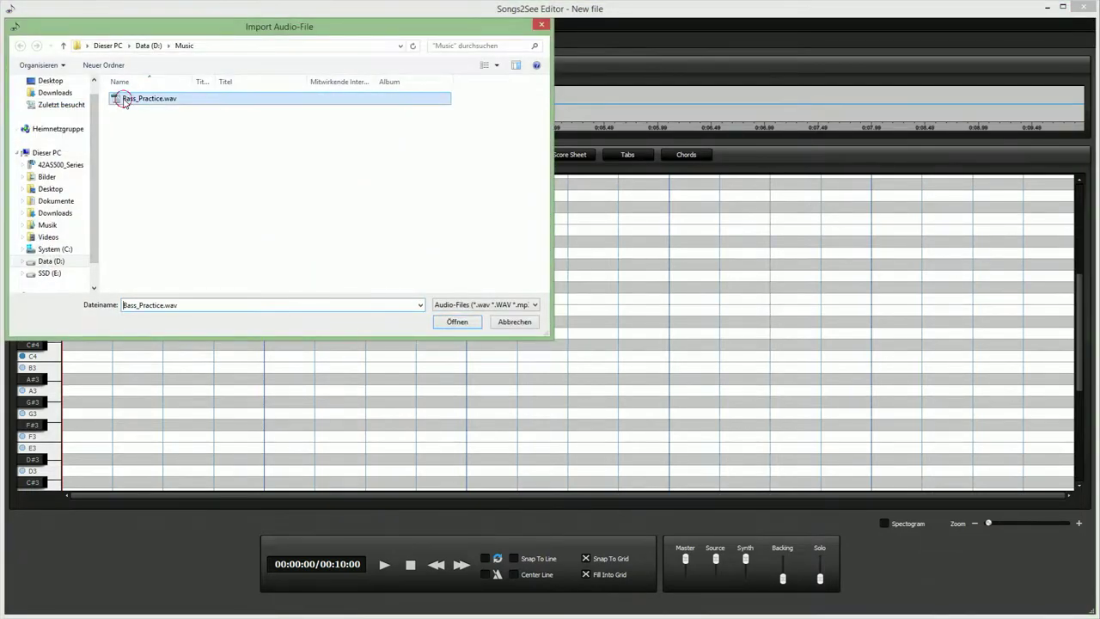
click(458, 321)
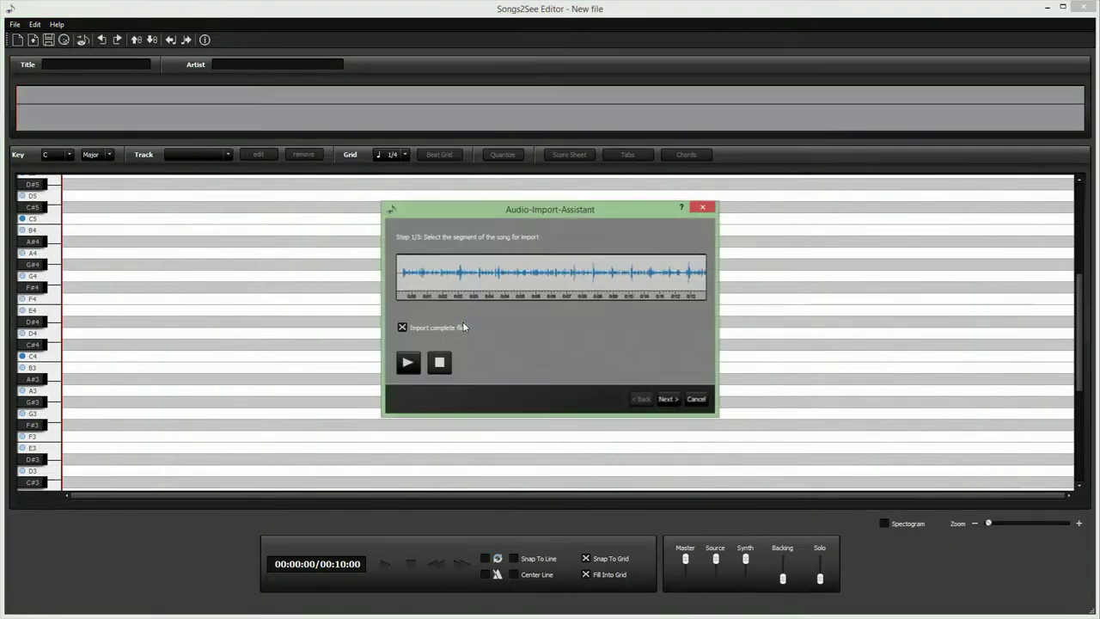
Step: Preview the recording, keep F Major, and transcribe Bass only with Main Melody unchecked
click(409, 363)
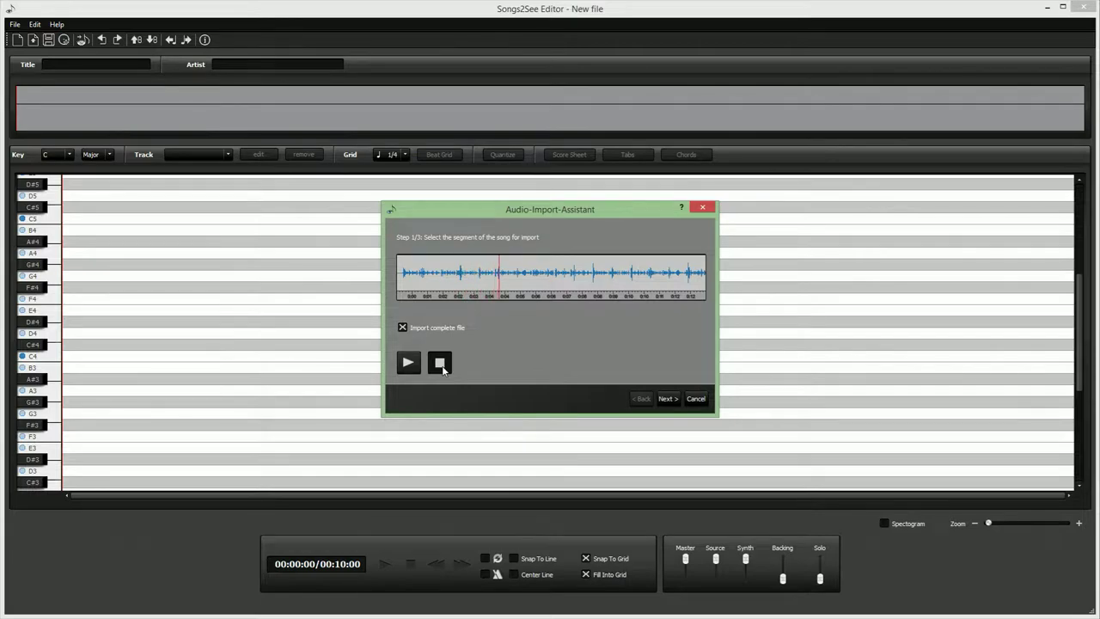
click(442, 366)
click(667, 400)
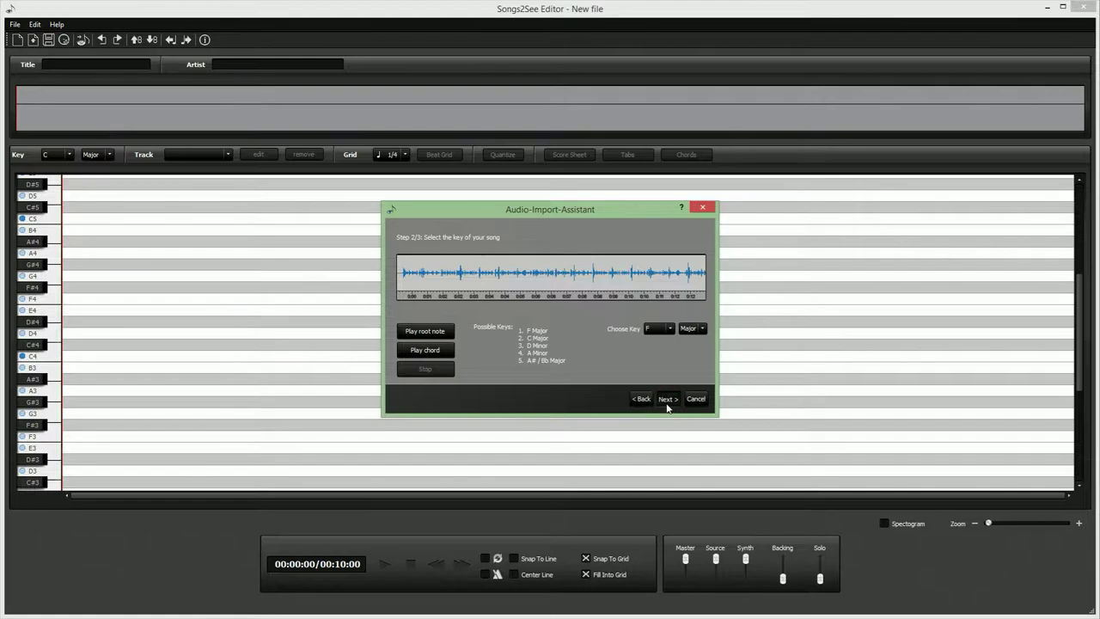
click(668, 401)
click(416, 301)
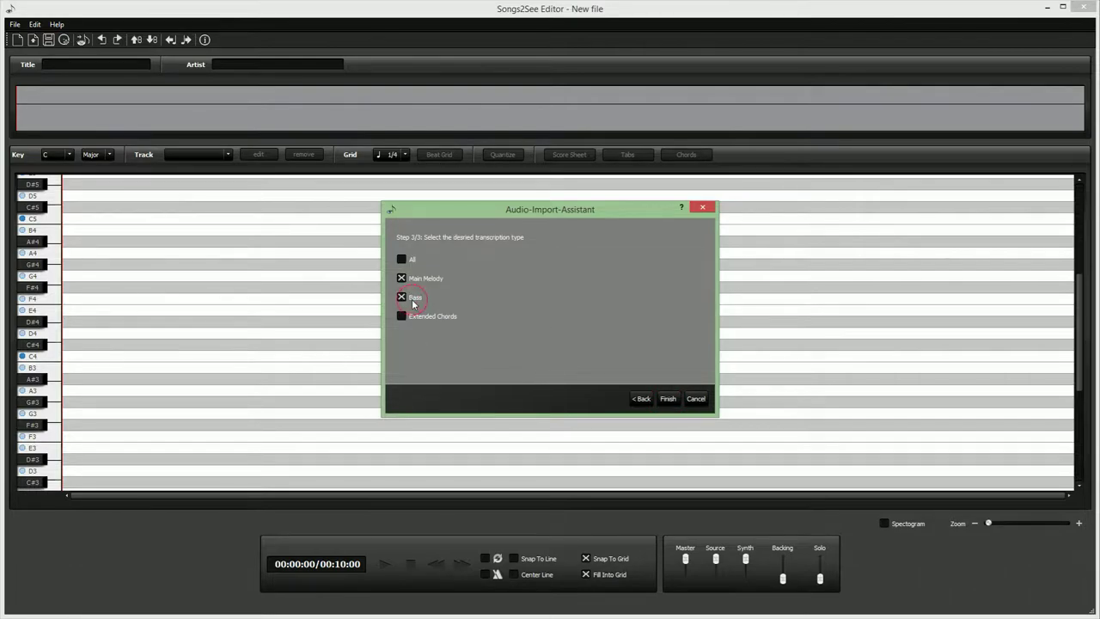
click(419, 281)
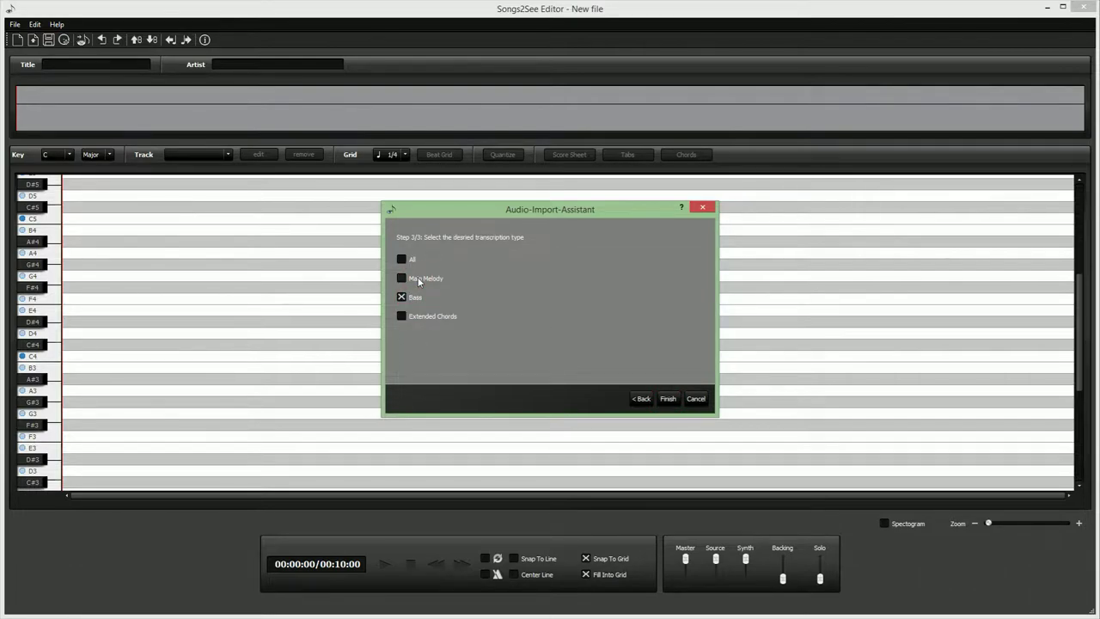
Step: Transcribe the bass line and quantize its notes to the 1/4 grid, confirming the warning
click(669, 401)
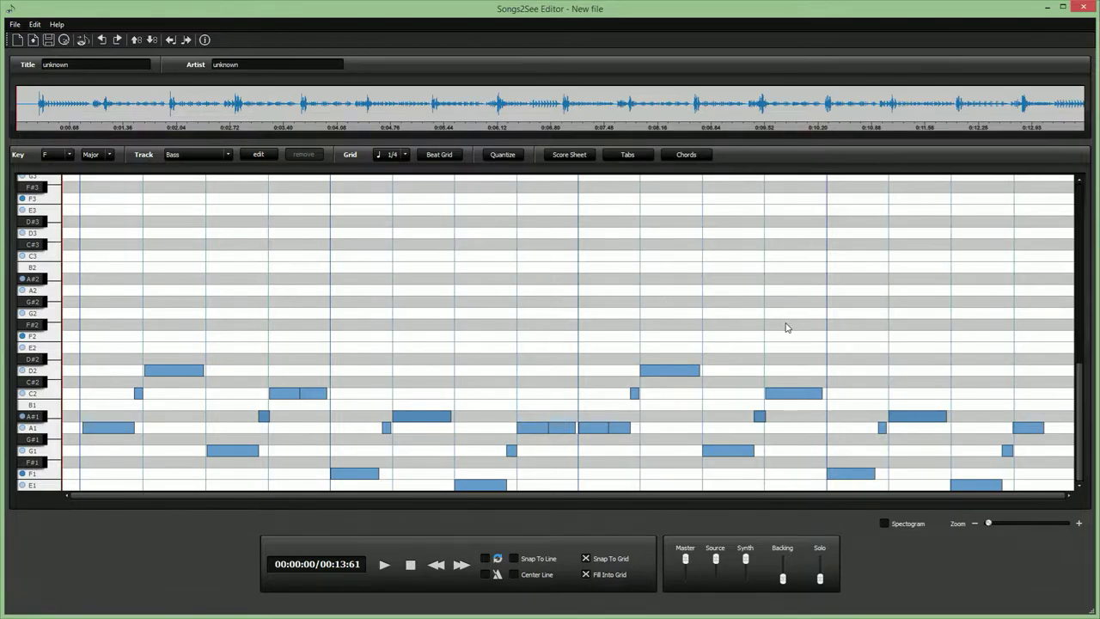
click(502, 156)
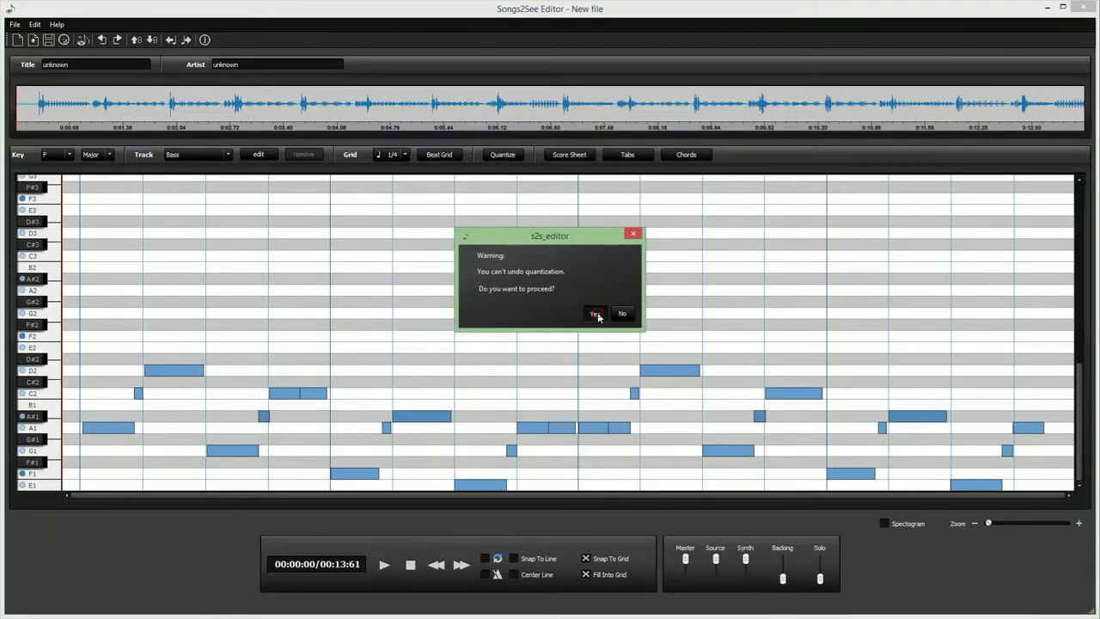
click(595, 314)
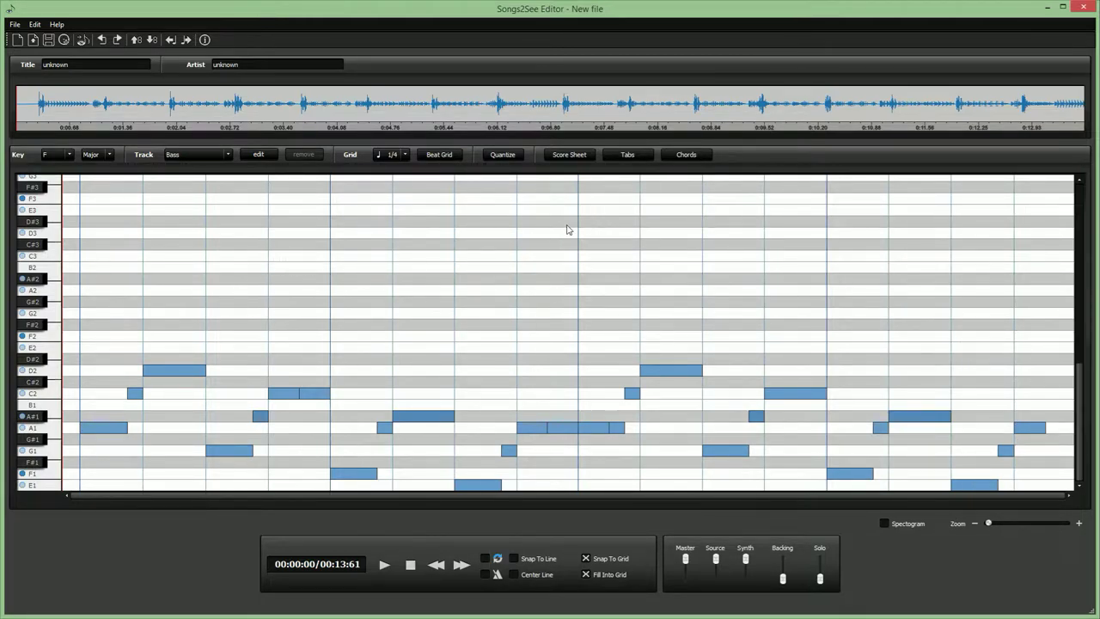
click(562, 156)
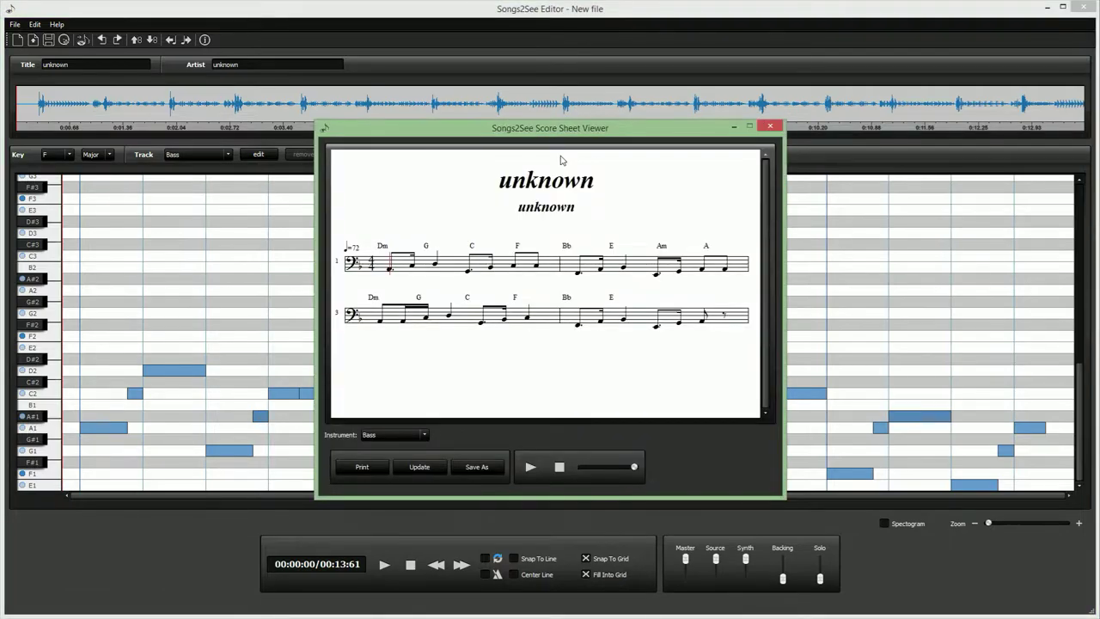
click(769, 128)
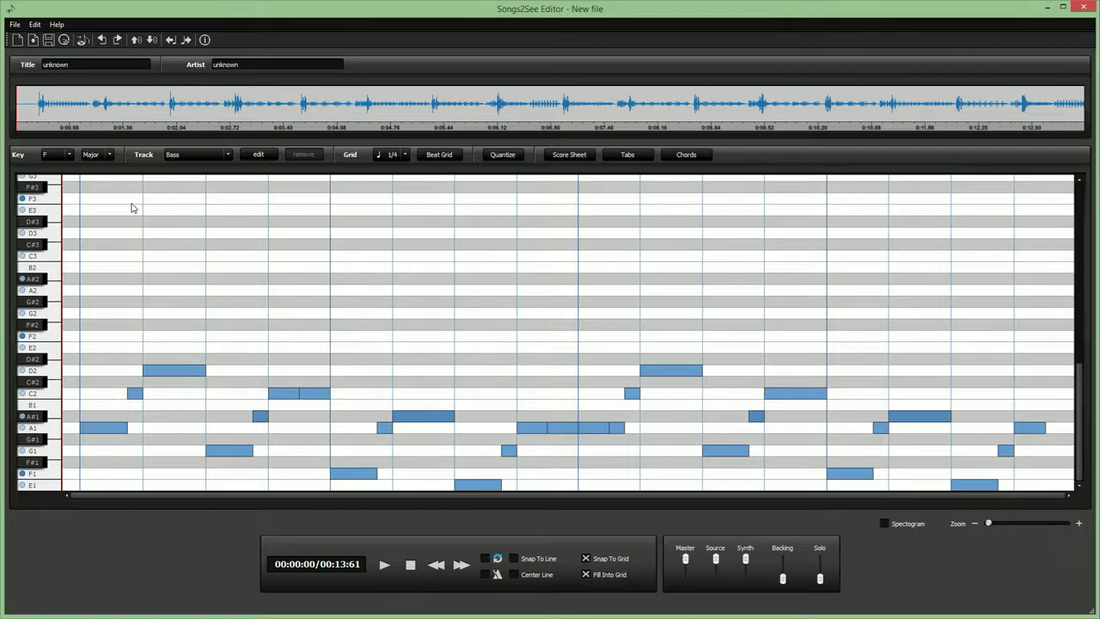
Step: Export a bass-only audio file named 'bass' to the Music folder
click(14, 24)
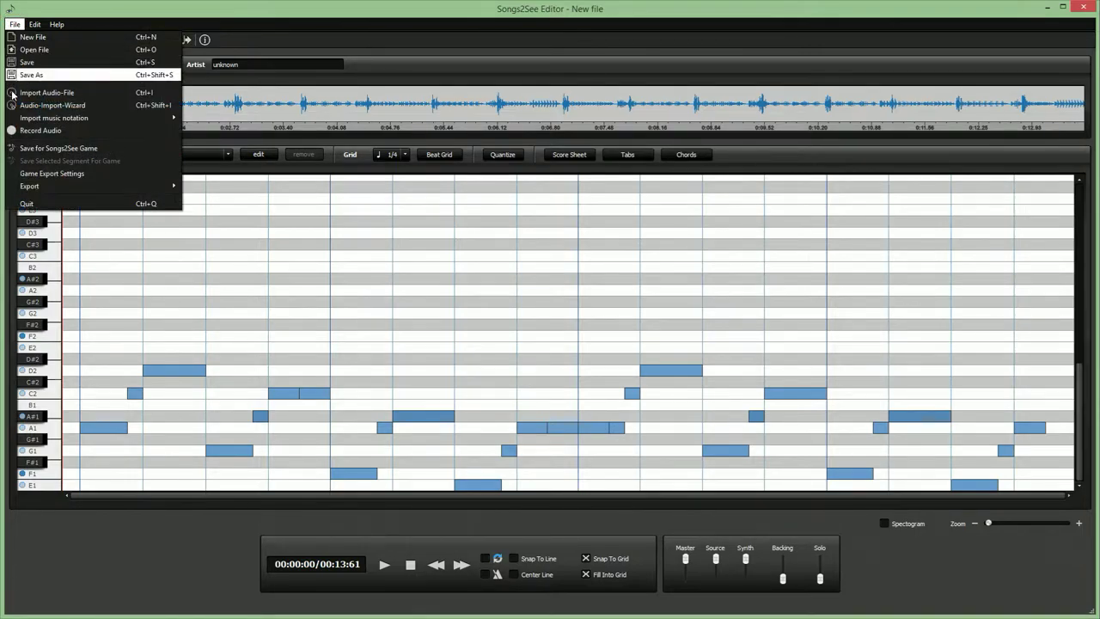
mouse_move(28, 189)
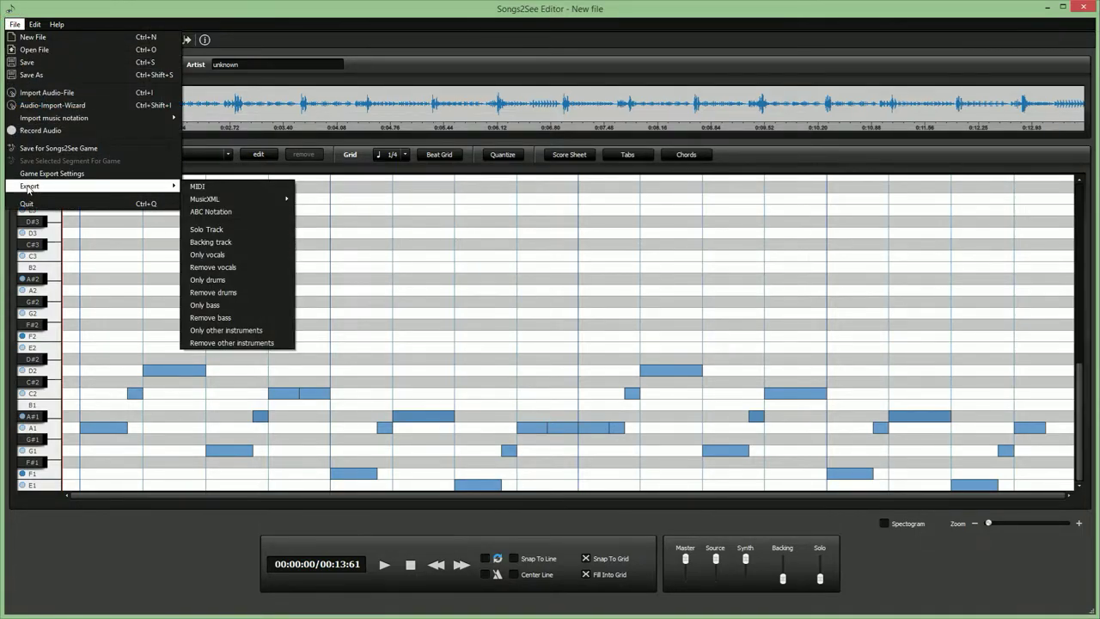
click(251, 311)
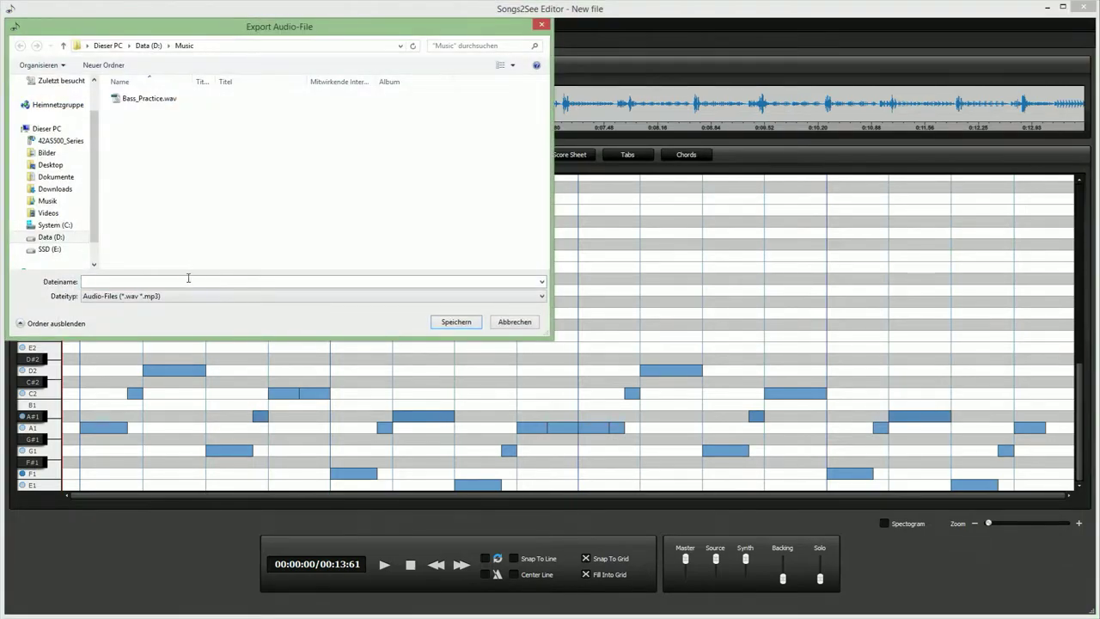
text(bass)
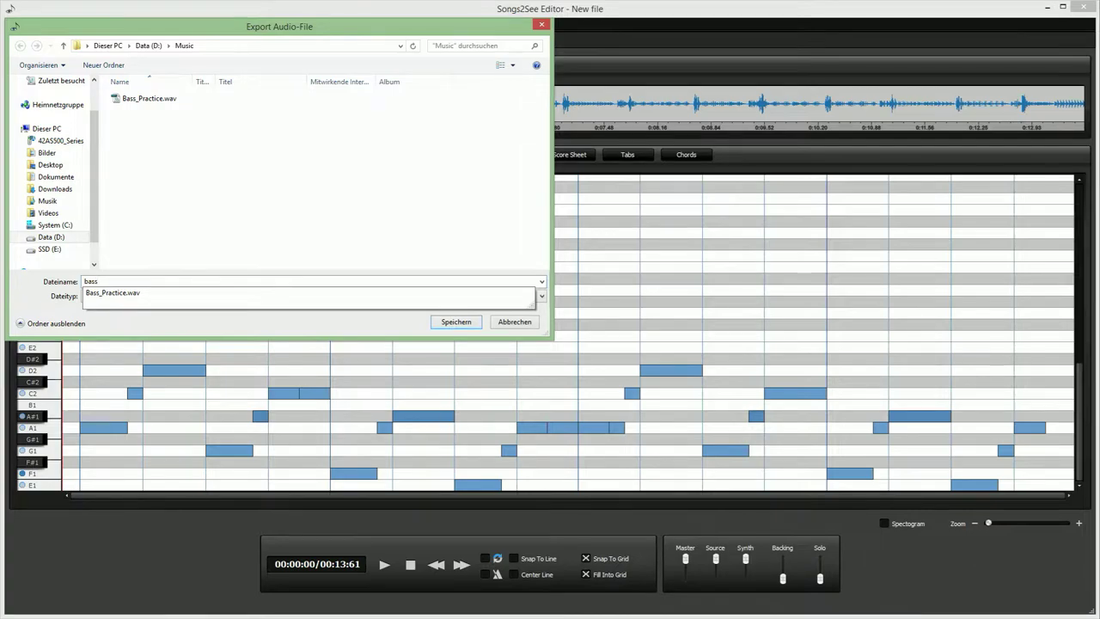
key(Return)
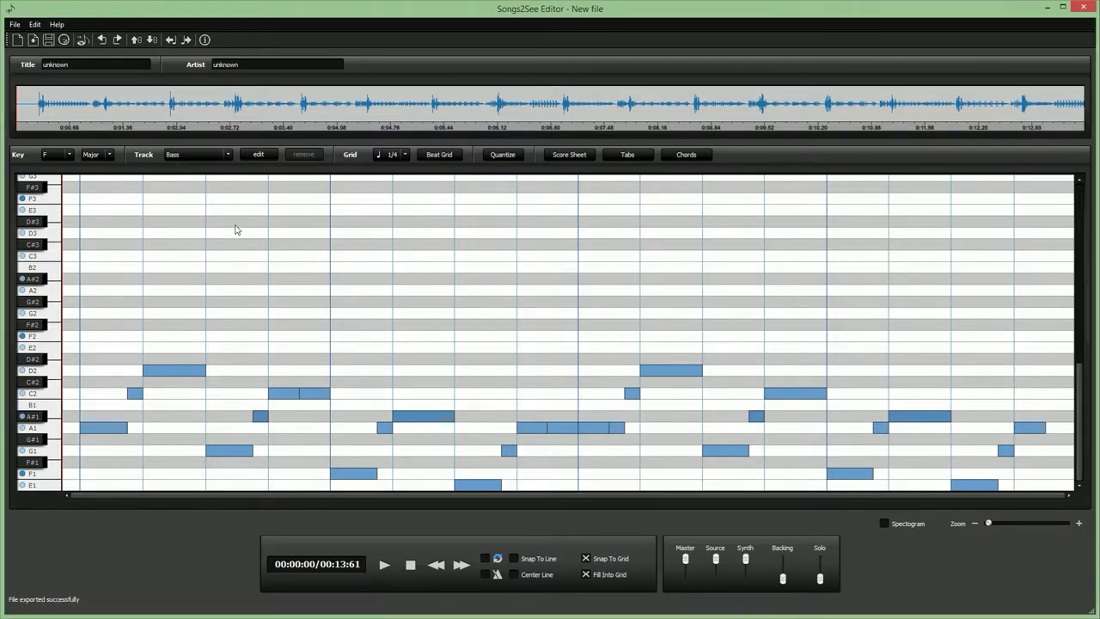
Step: Export the backing audio with the bass removed as 'other' in the Music folder
click(14, 24)
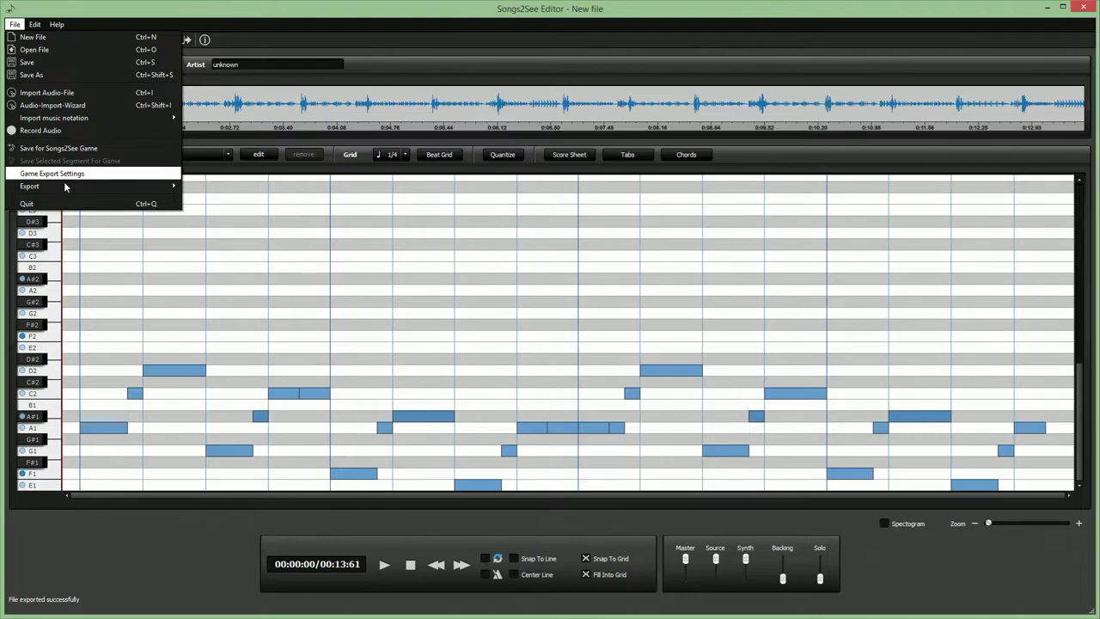
mouse_move(66, 187)
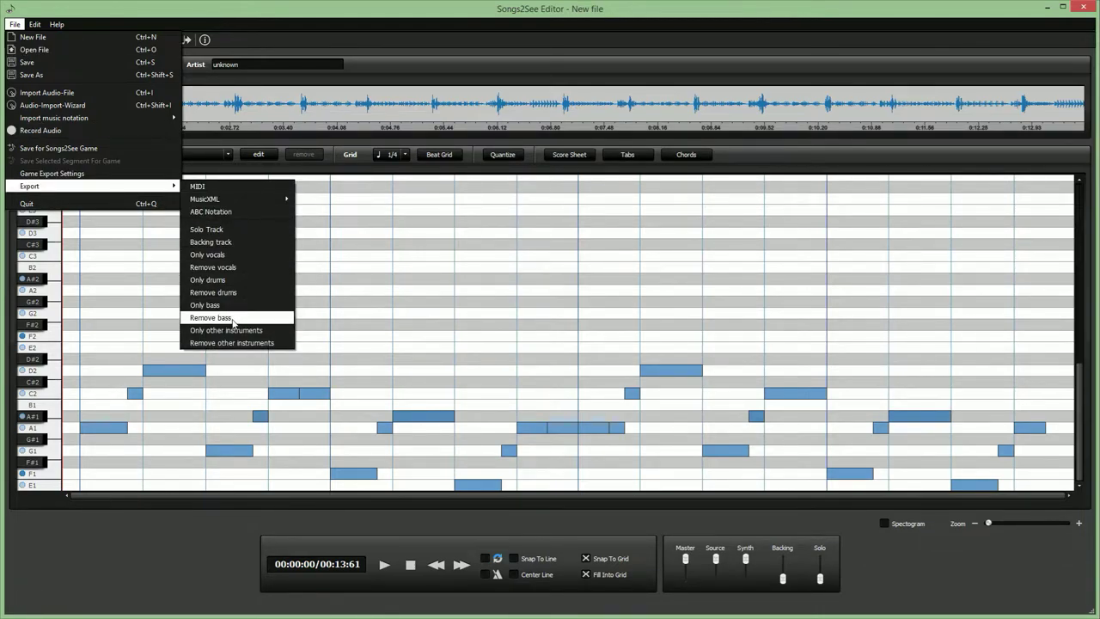
click(230, 318)
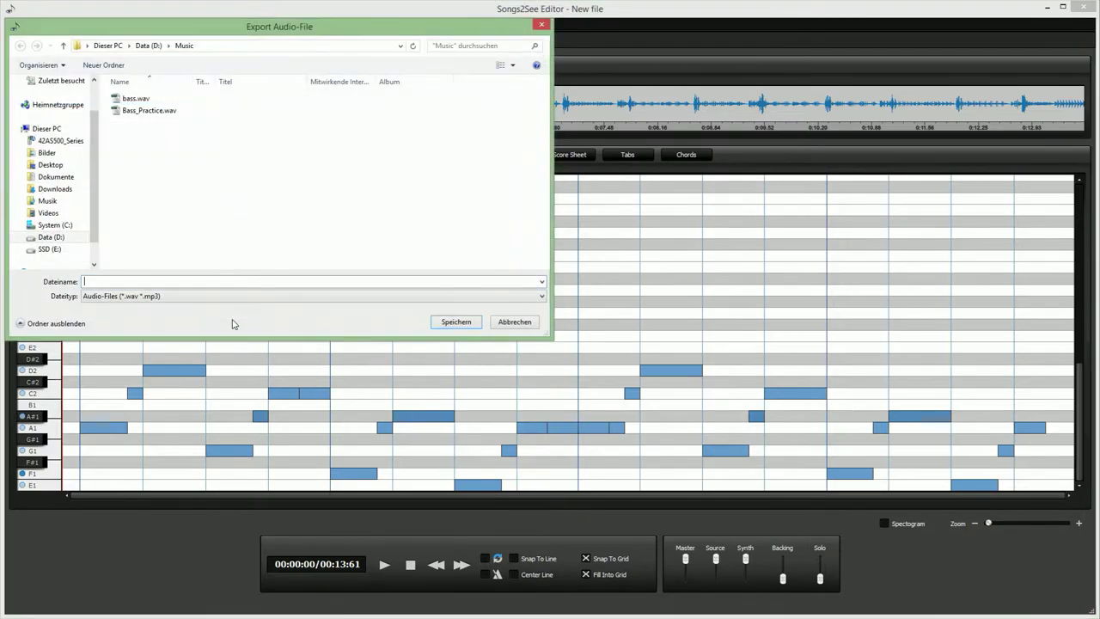
click(194, 281)
text(other)
key(Return)
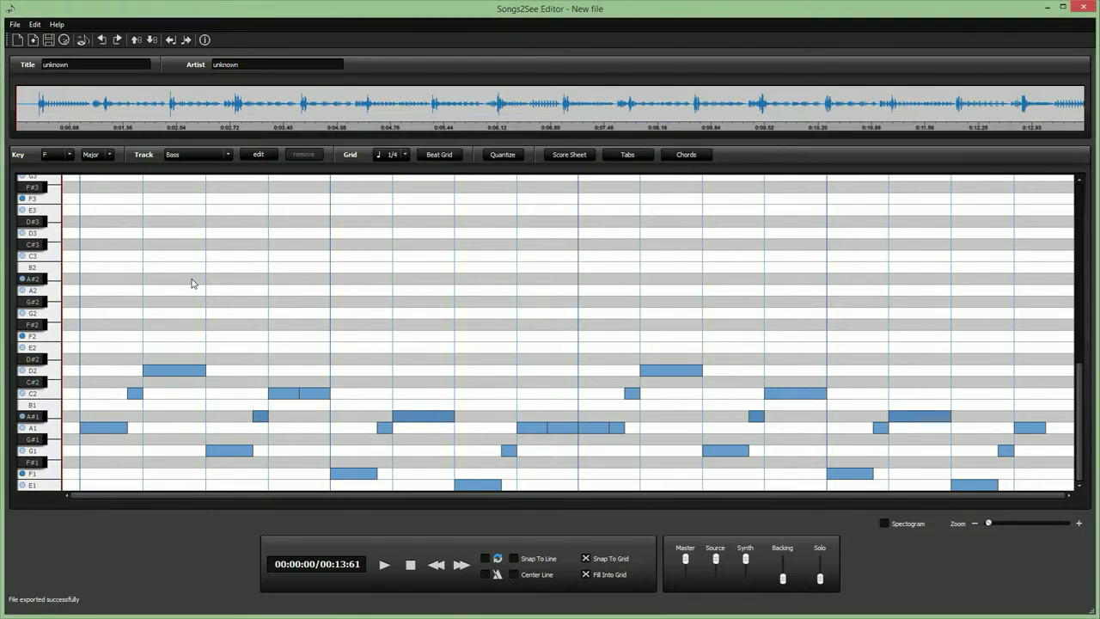
Step: In Expert Game Export, set solo track bass.wav, background other.wav, and difficulty 1 - easy
click(15, 25)
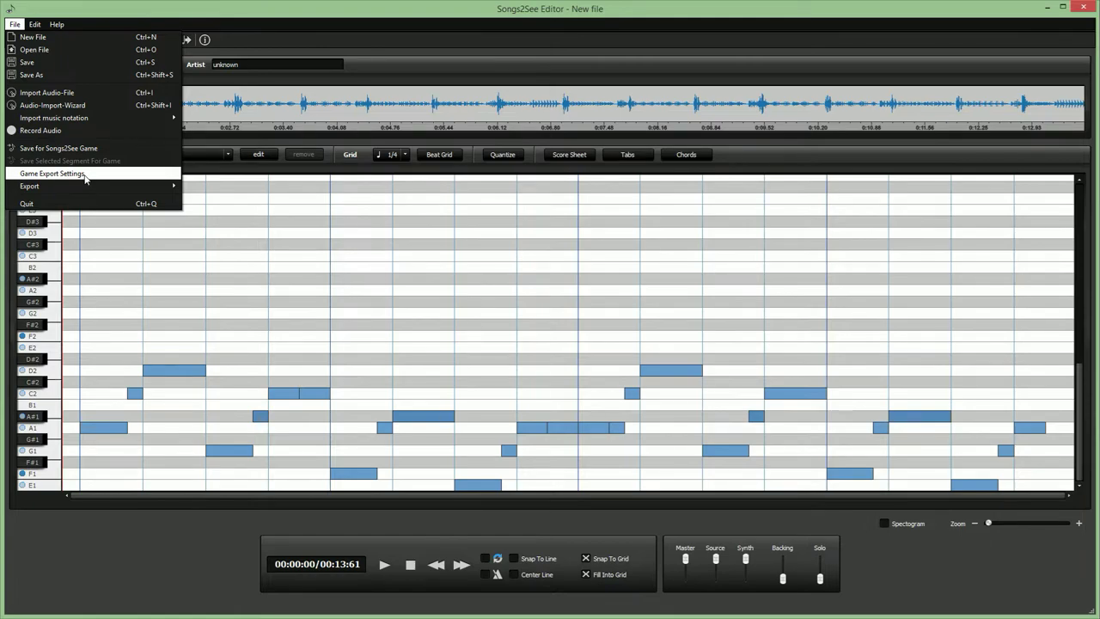
click(85, 177)
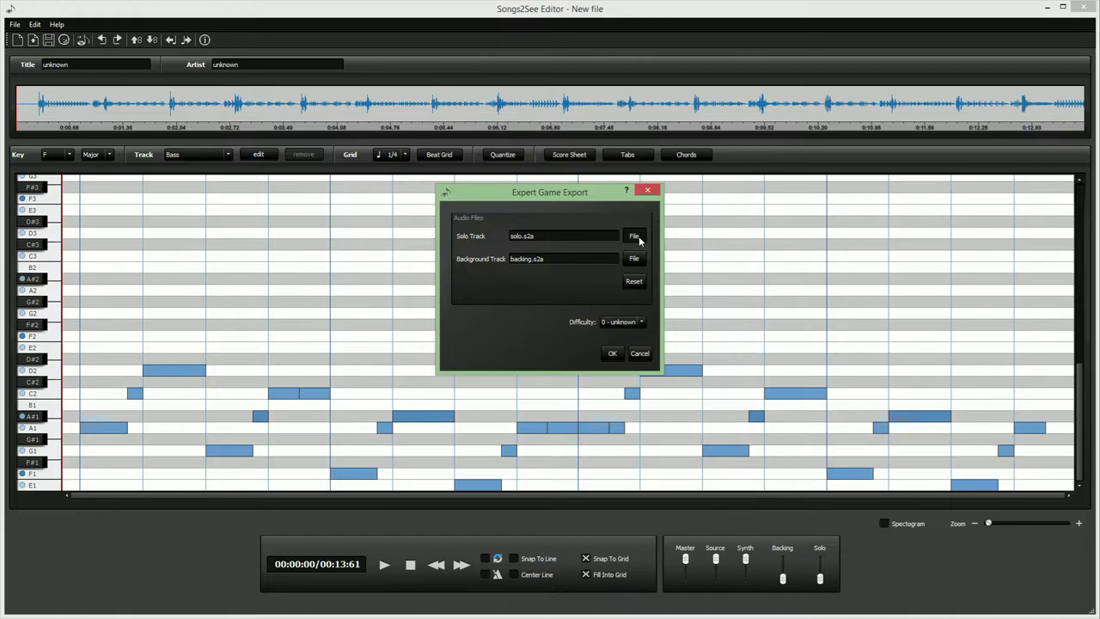
click(636, 237)
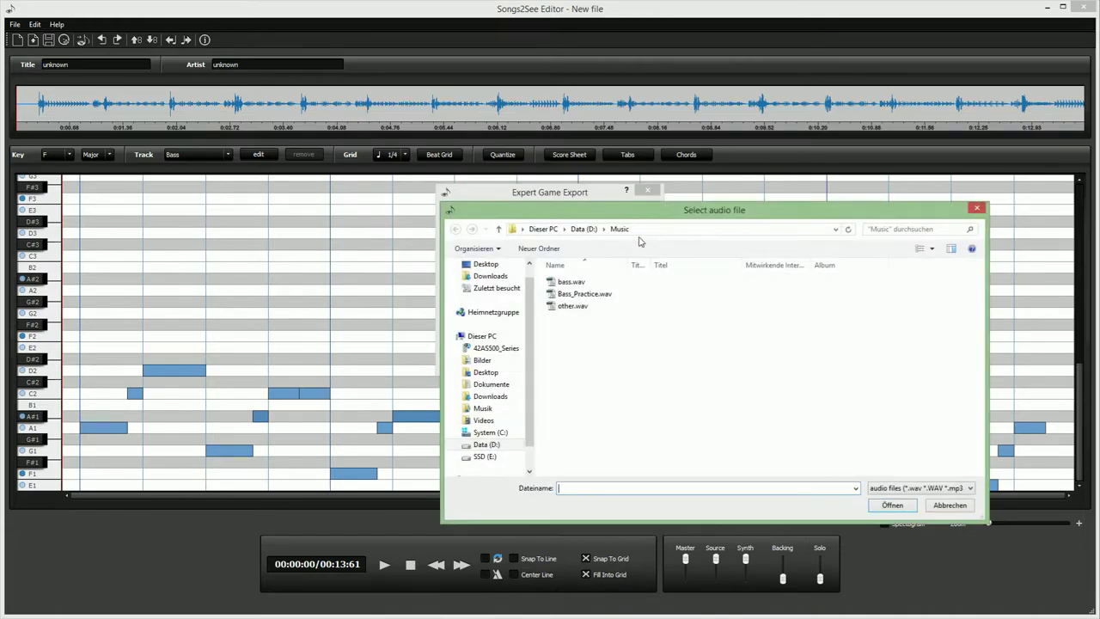
click(574, 282)
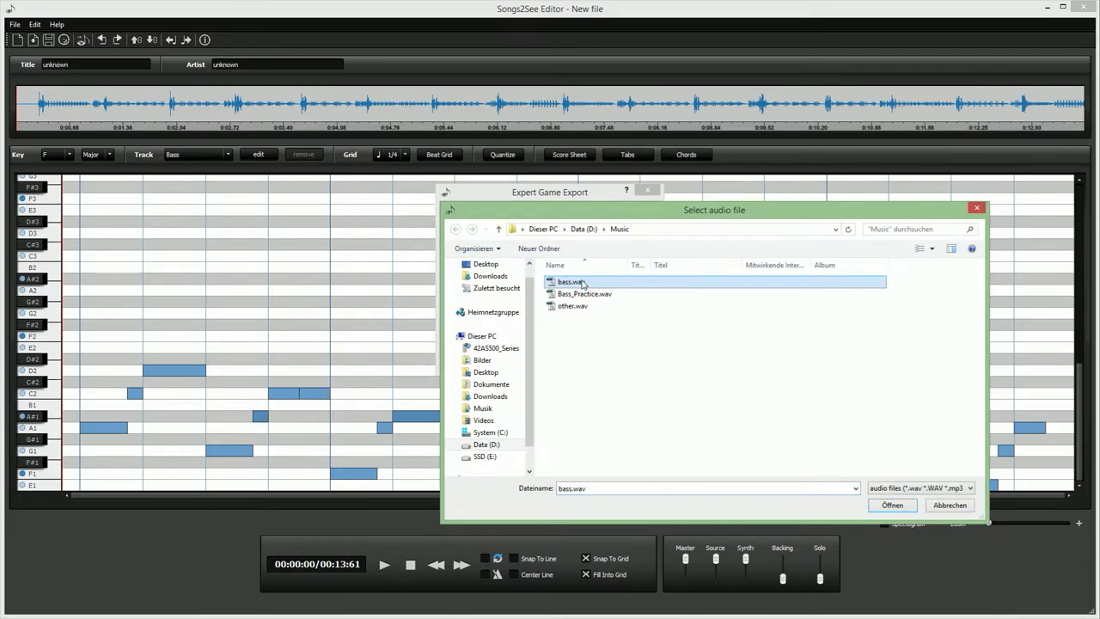
click(892, 506)
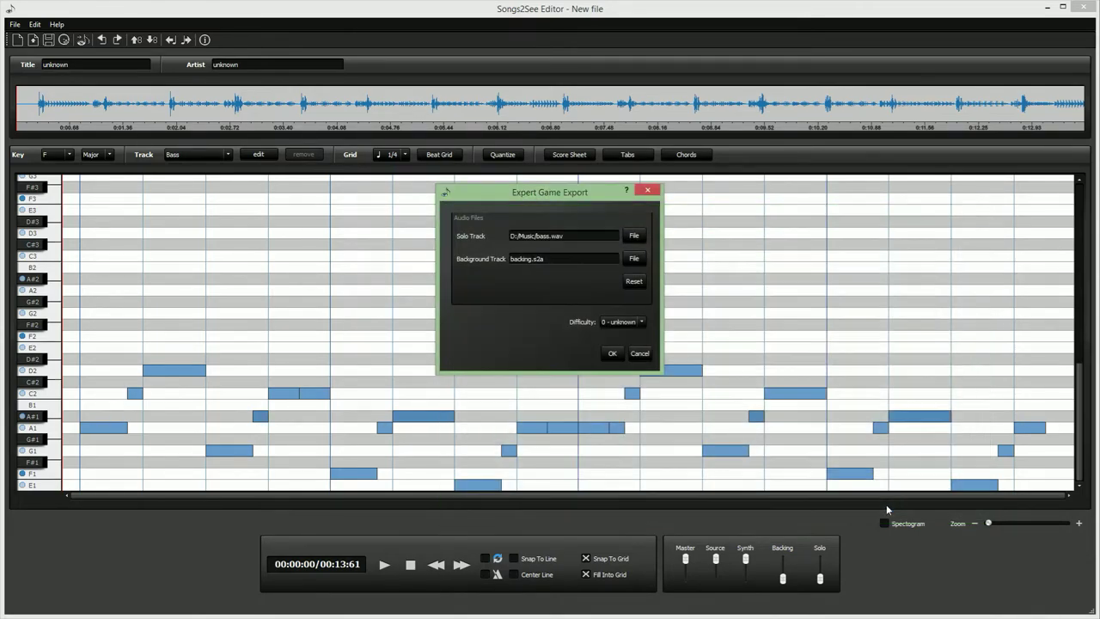
click(634, 259)
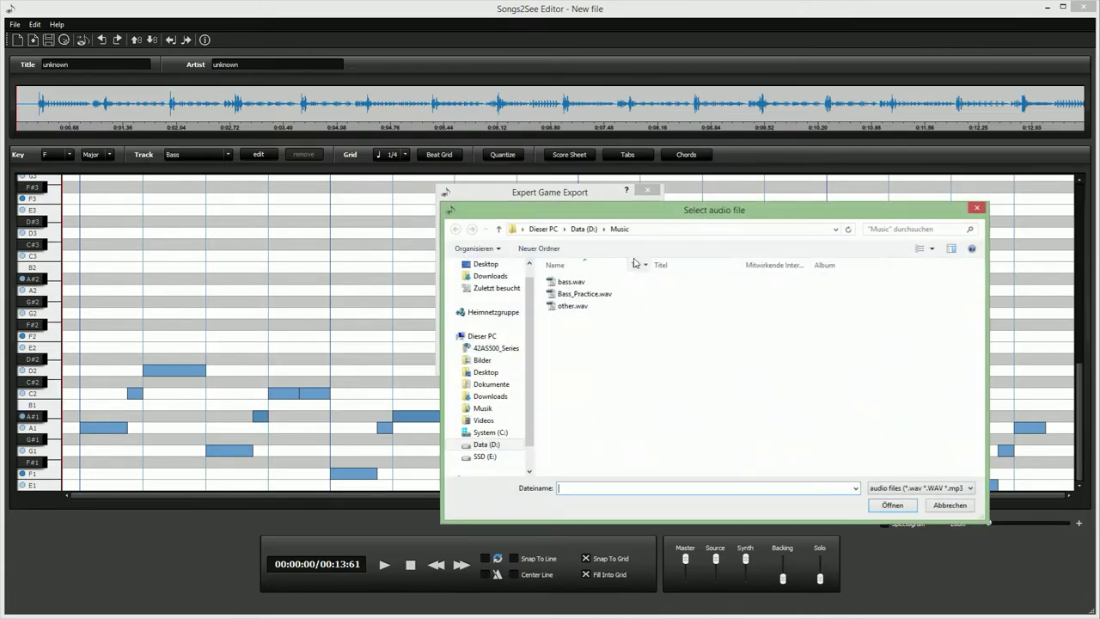
click(574, 307)
click(886, 505)
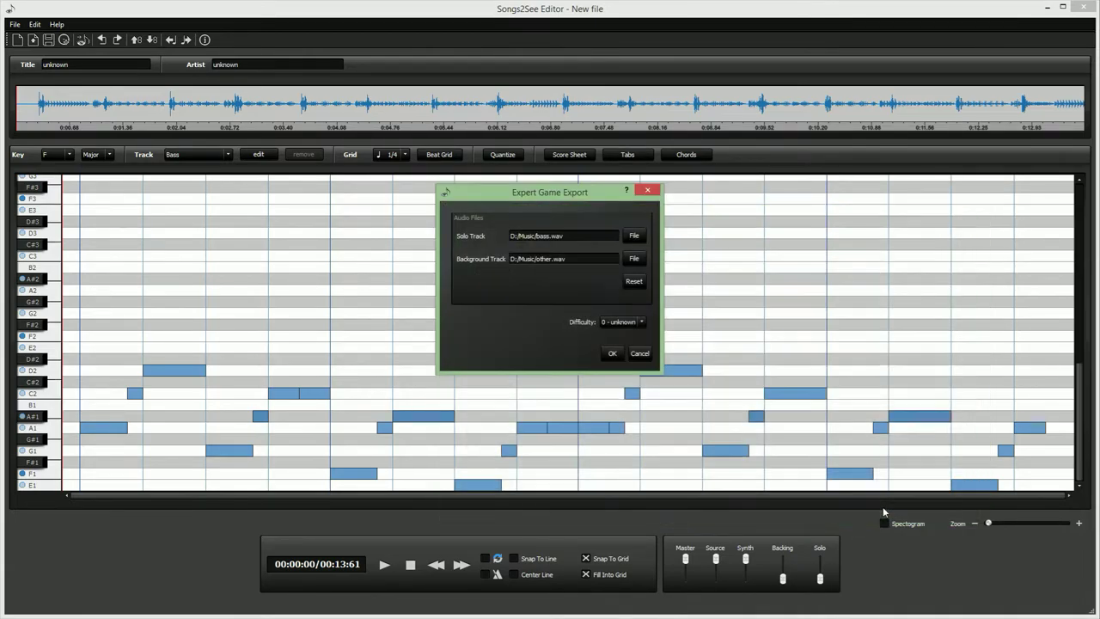
click(619, 323)
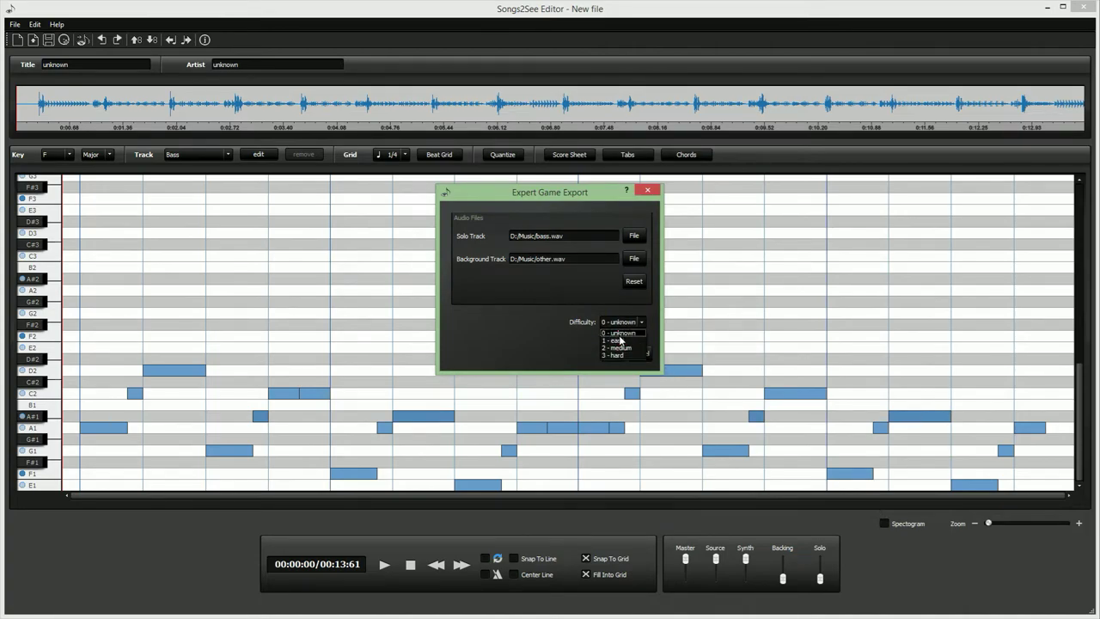
click(617, 337)
click(612, 355)
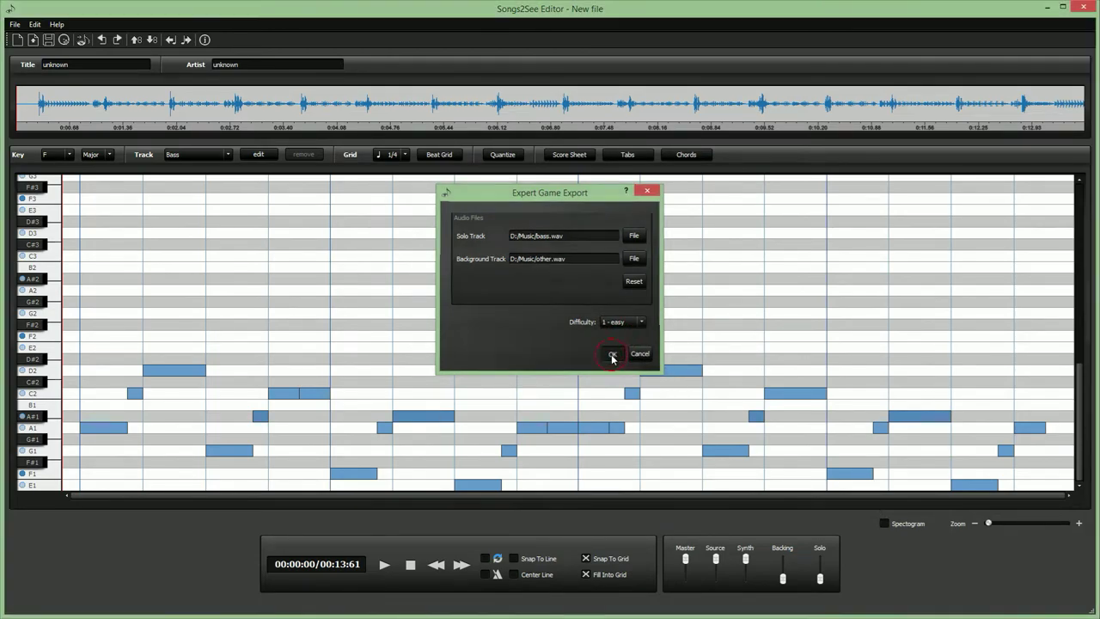
Step: Save the exercise for Songs2See Game as Bass_Practice
click(14, 24)
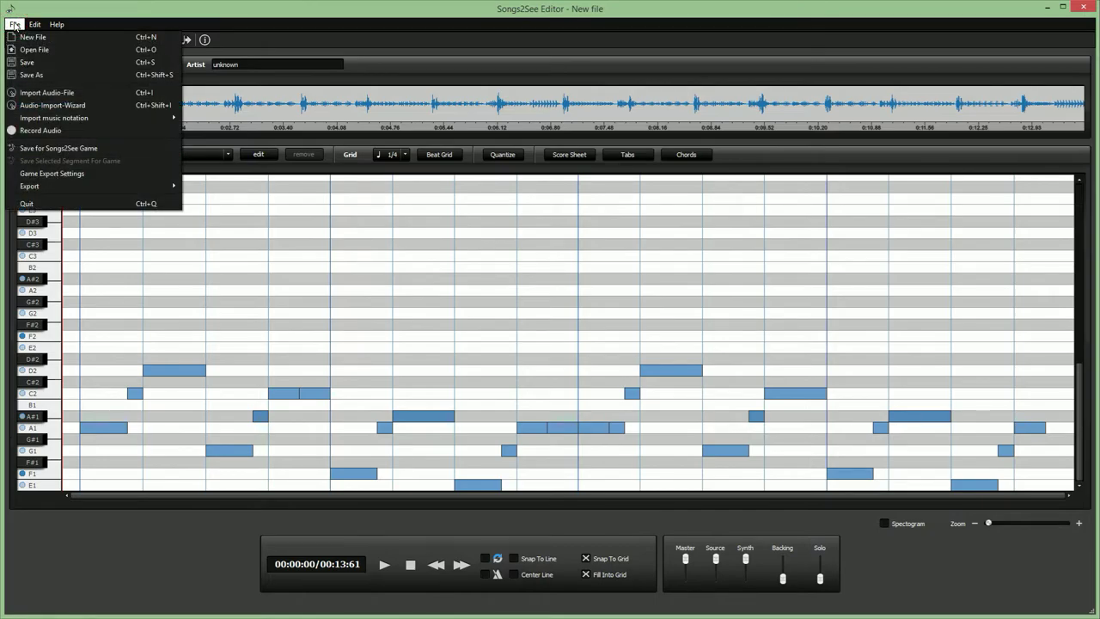
click(54, 147)
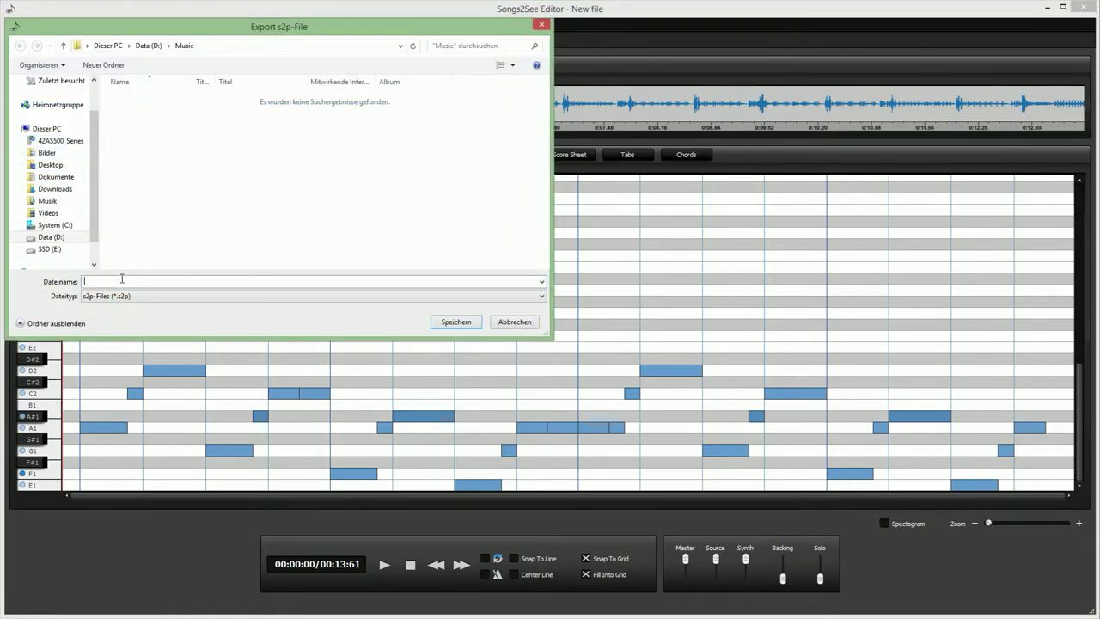
text(Ba)
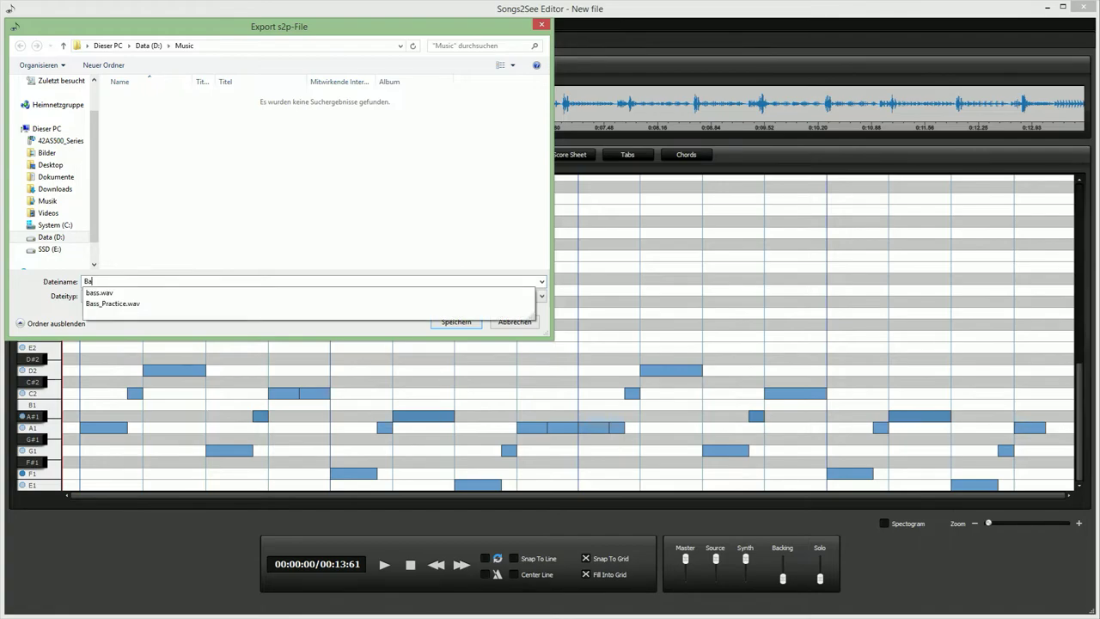
text(ss_Prac)
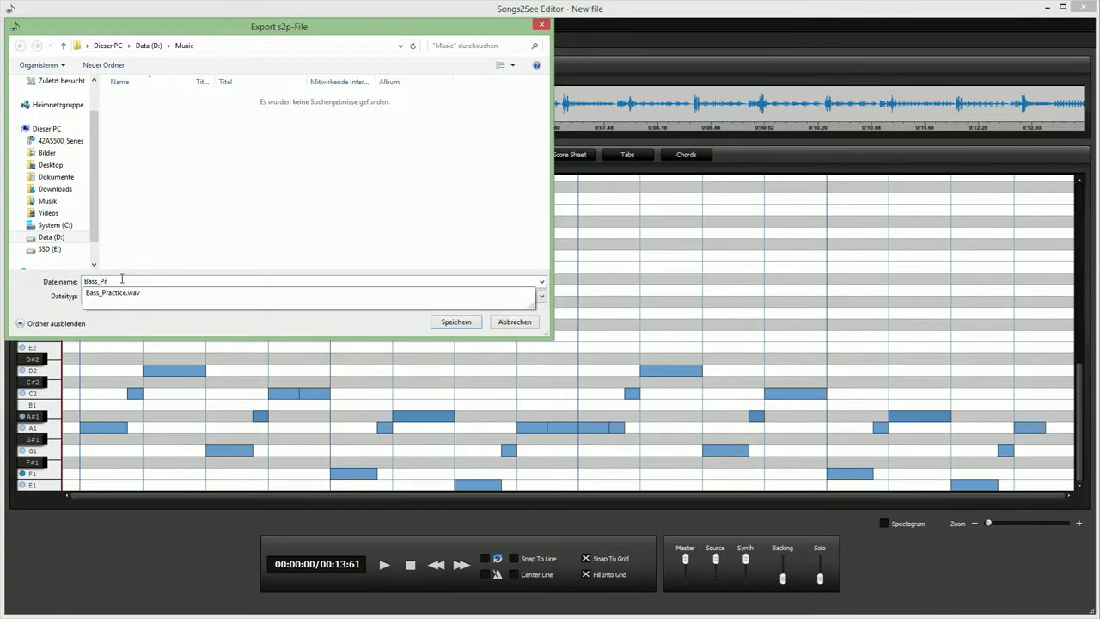
text(tice)
key(Return)
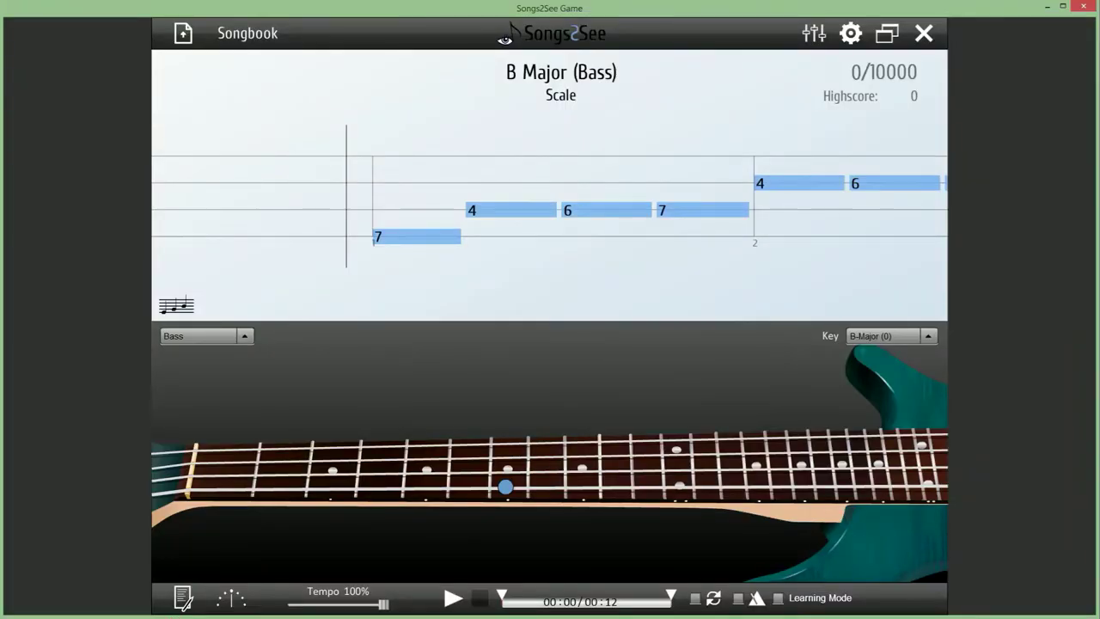
Step: Add Bass_Practice.s2p to the Songs2See Game songbook to show its F Major bass tab
click(177, 36)
click(161, 100)
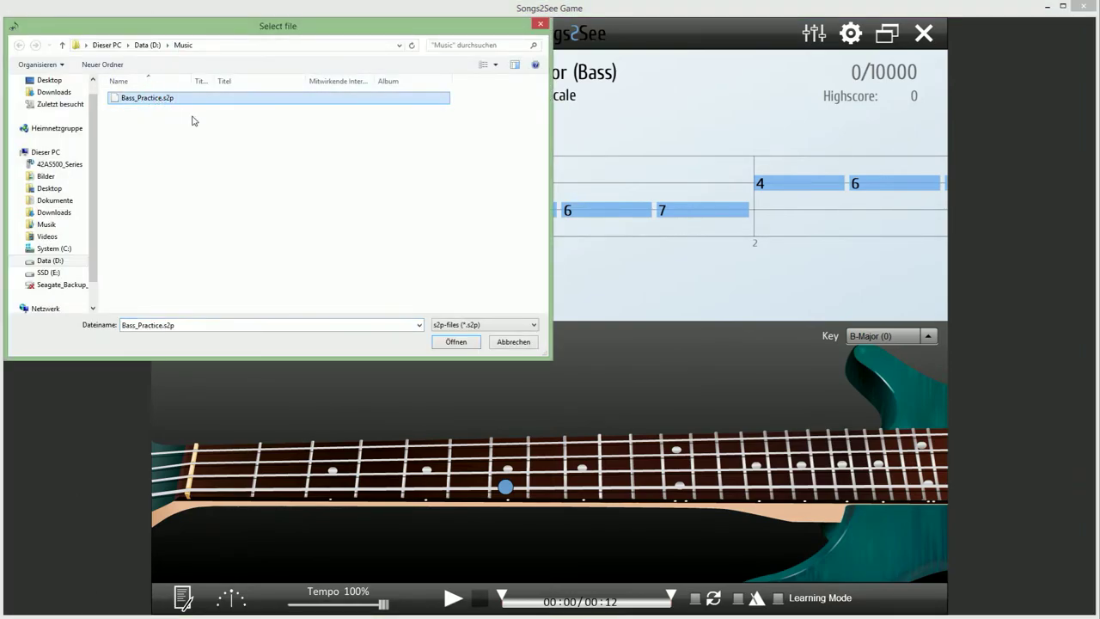
click(454, 342)
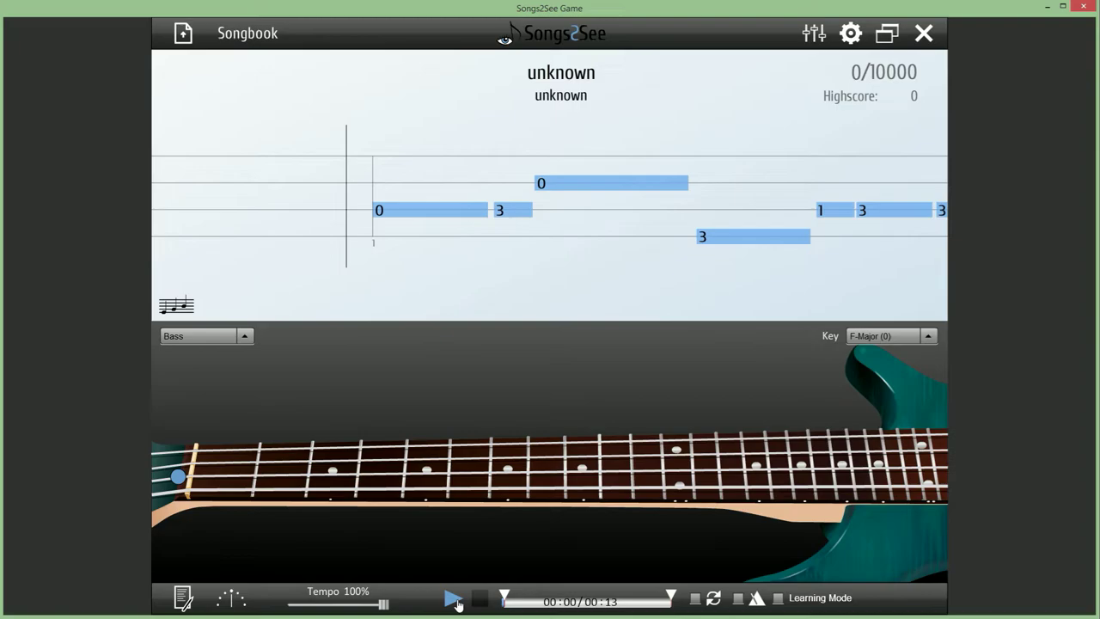
Step: Play the exercise and, in the Audio-Mixer, drop Instrument to minimum with Background at full
click(454, 600)
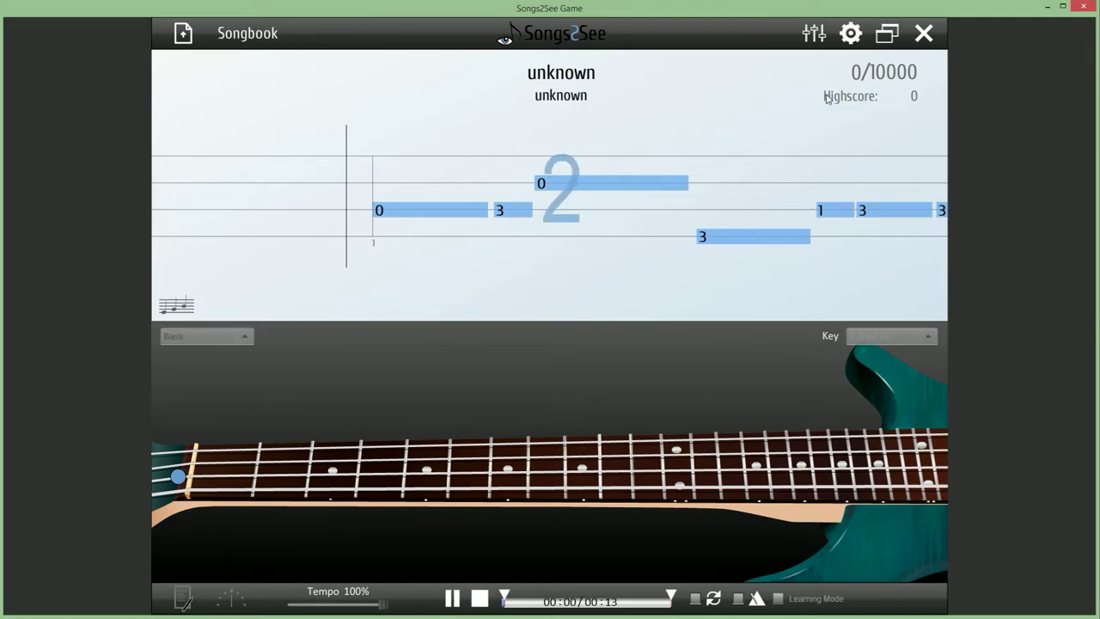
click(814, 34)
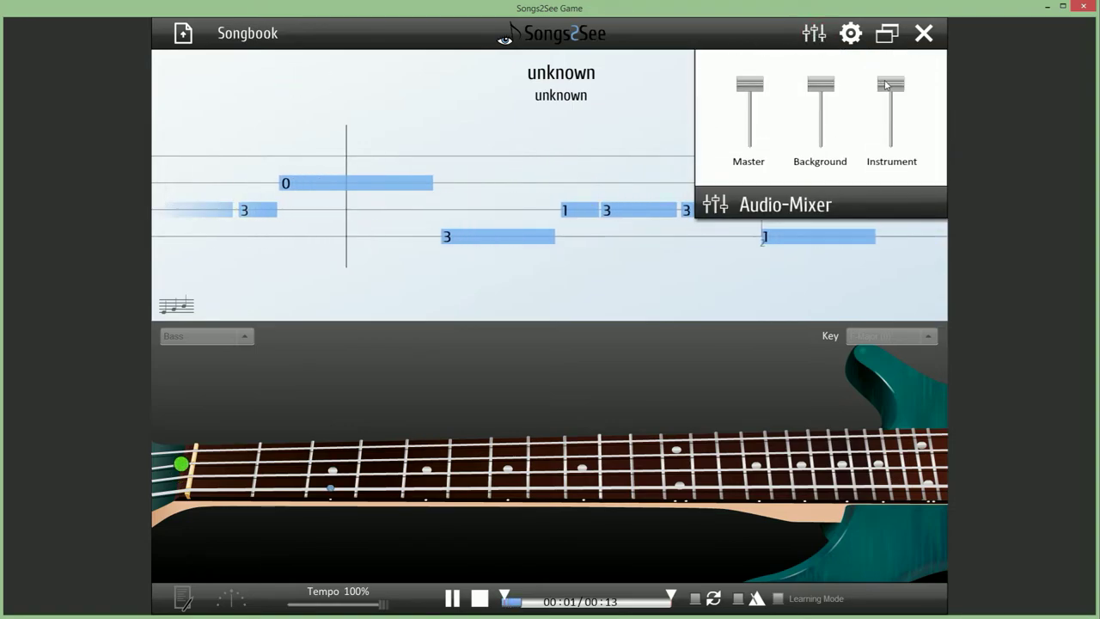
click(824, 84)
drag(824, 83, 824, 153)
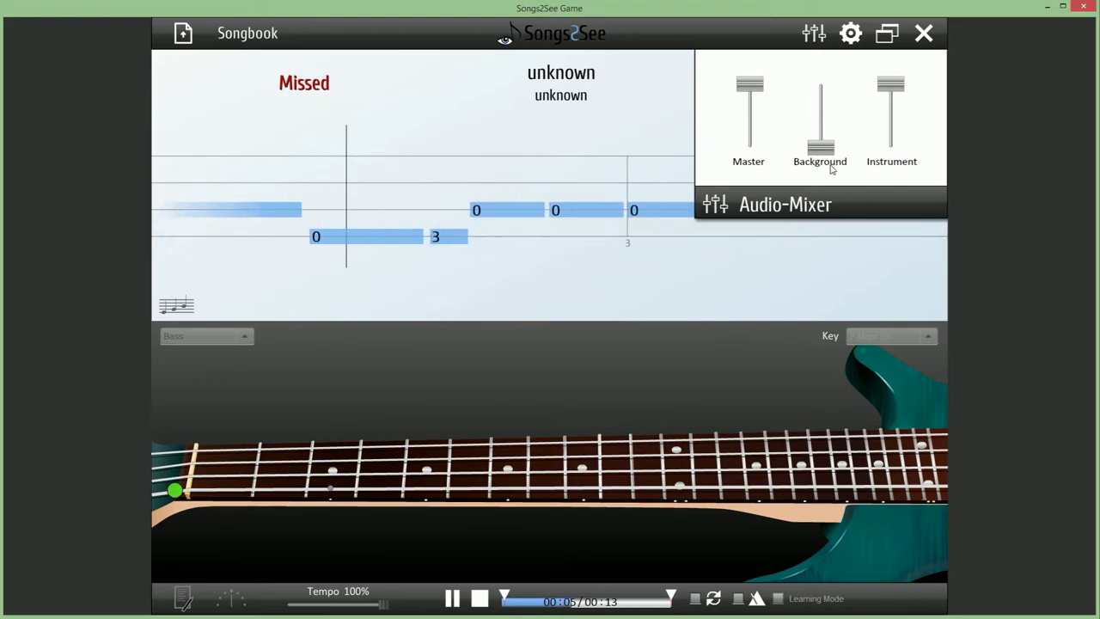
drag(821, 147, 822, 84)
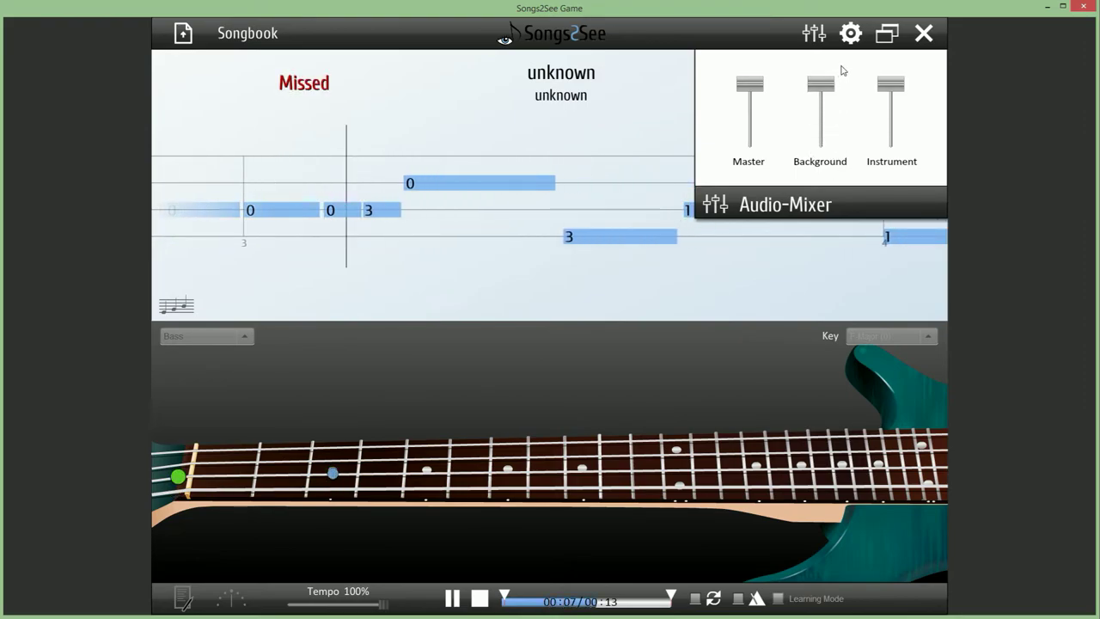
drag(892, 83, 889, 166)
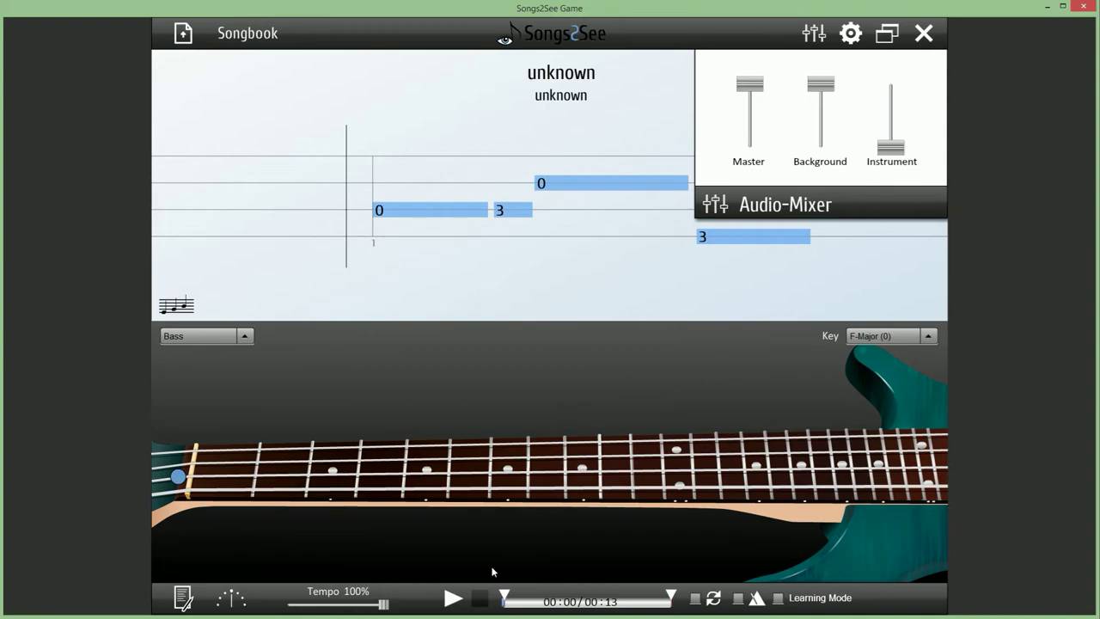
Step: Play through Bass_Practice and stop, scoring a 3533/10000 highscore
click(453, 599)
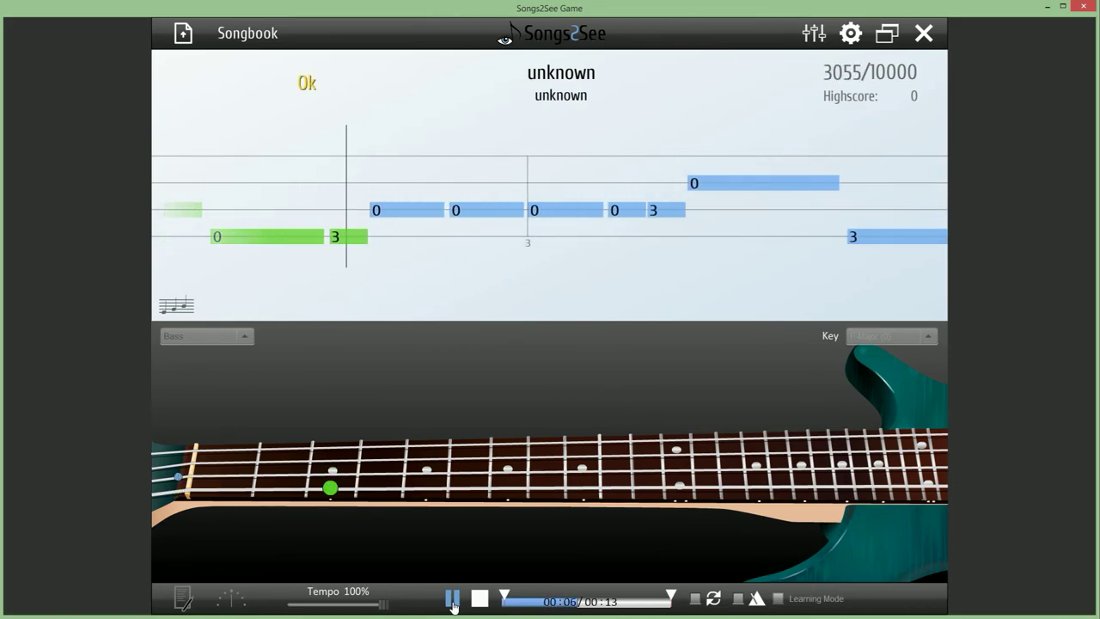
click(453, 602)
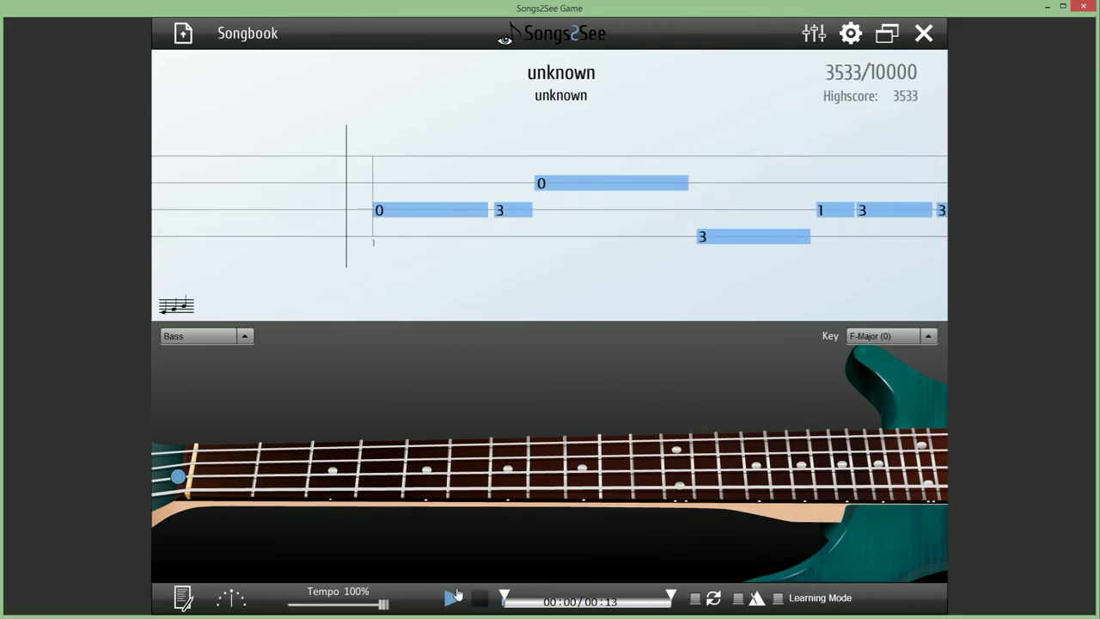